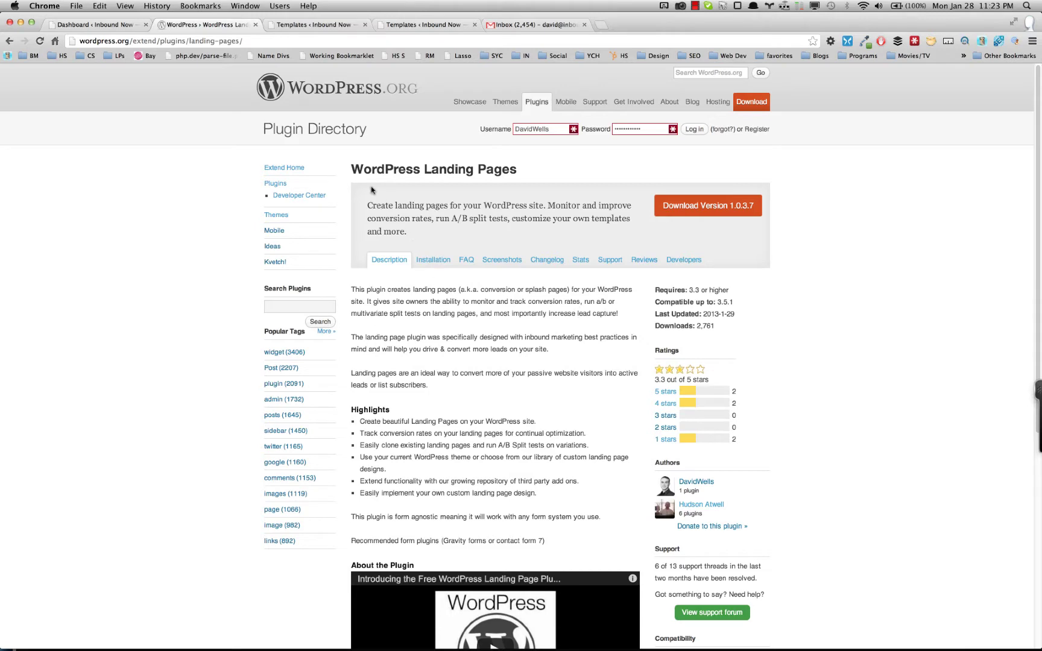
- Start a new landing page from the dashboard via Landing Pages > Add New
left_click(91, 25)
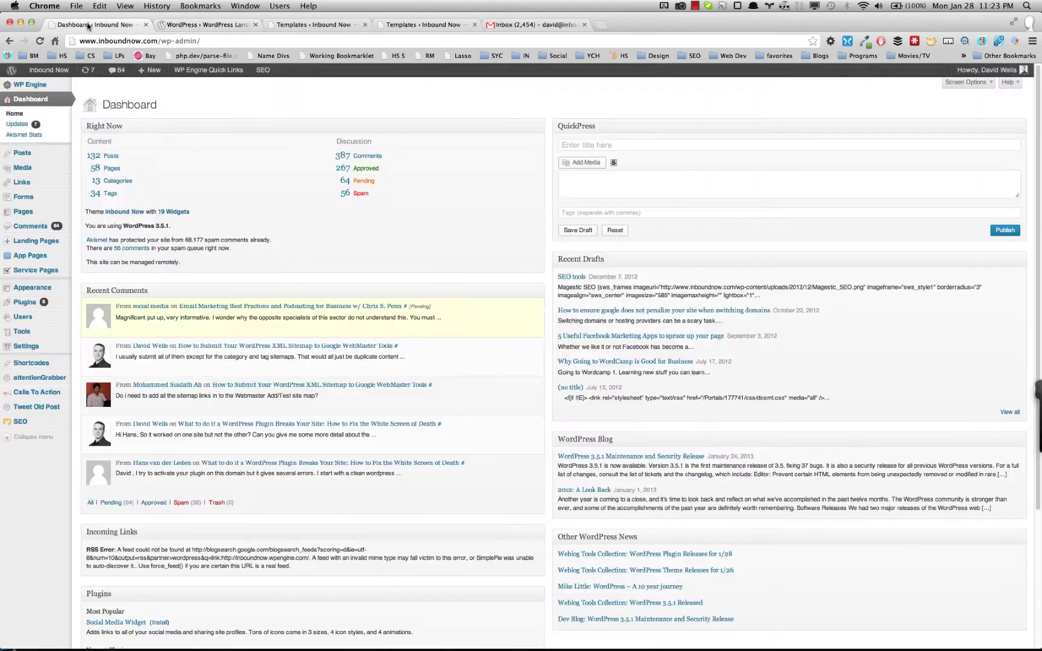
mouse_move(53, 250)
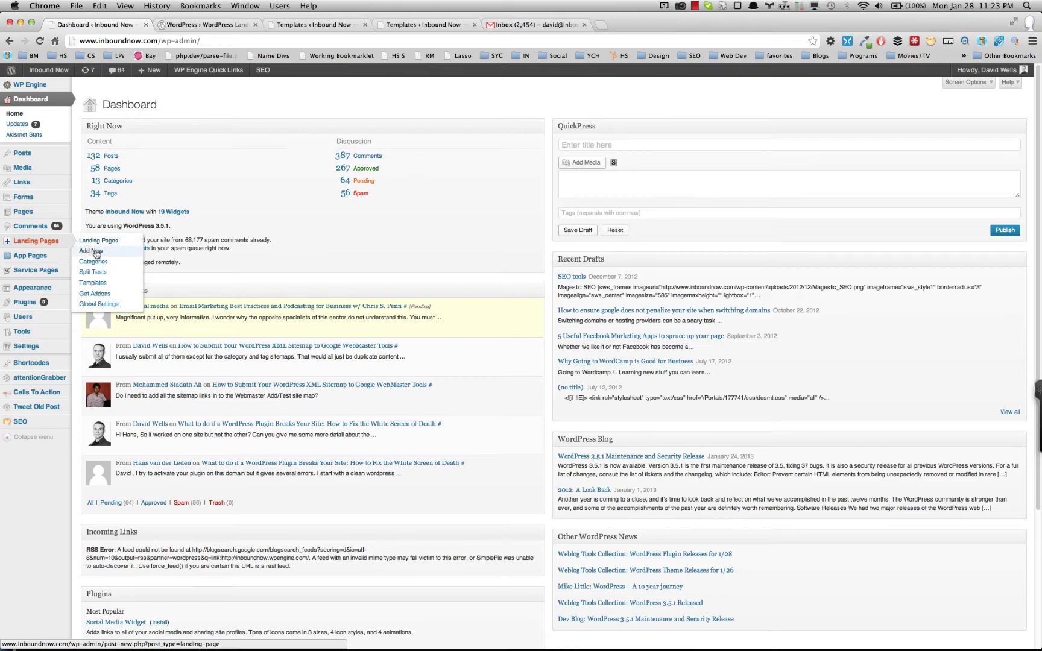
left_click(96, 252)
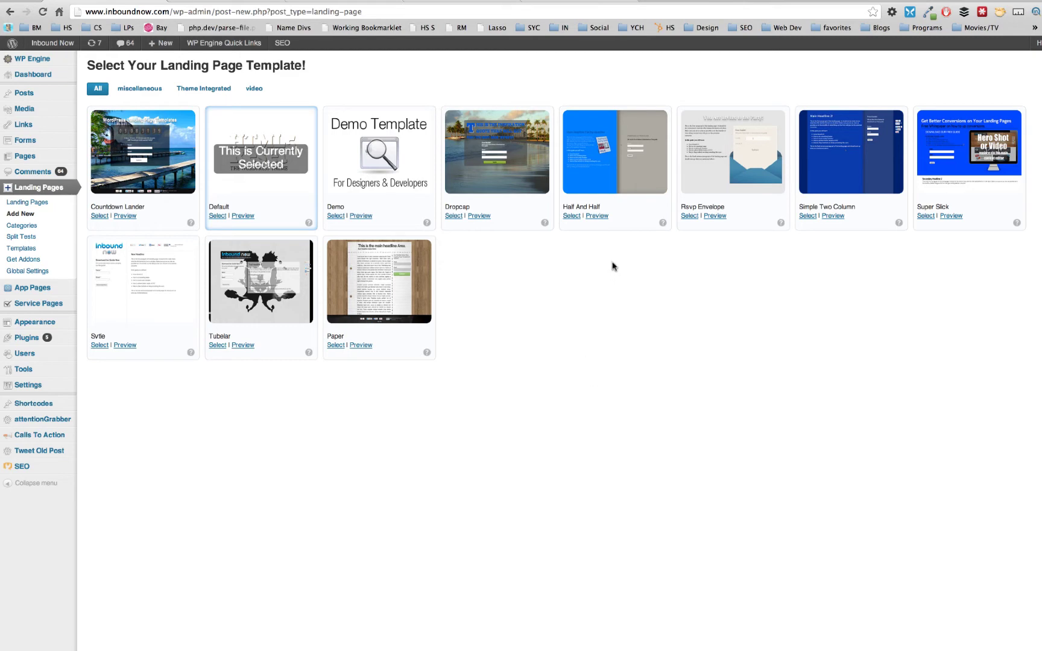
- Choose the Paper template and title the landing page 'Paper Demo'
left_click(336, 345)
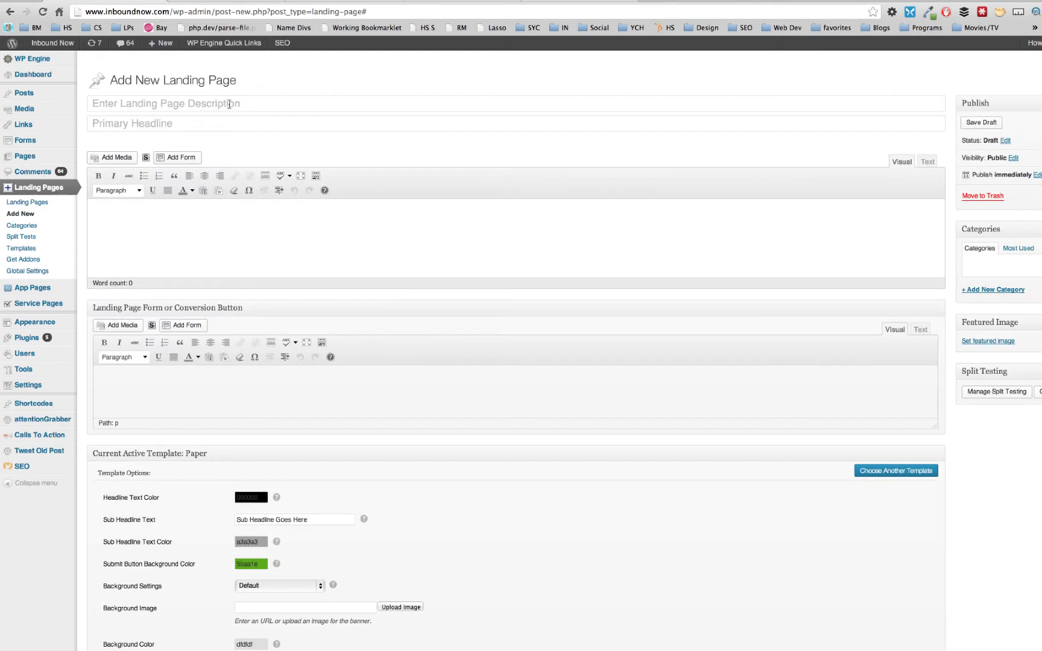
left_click(229, 104)
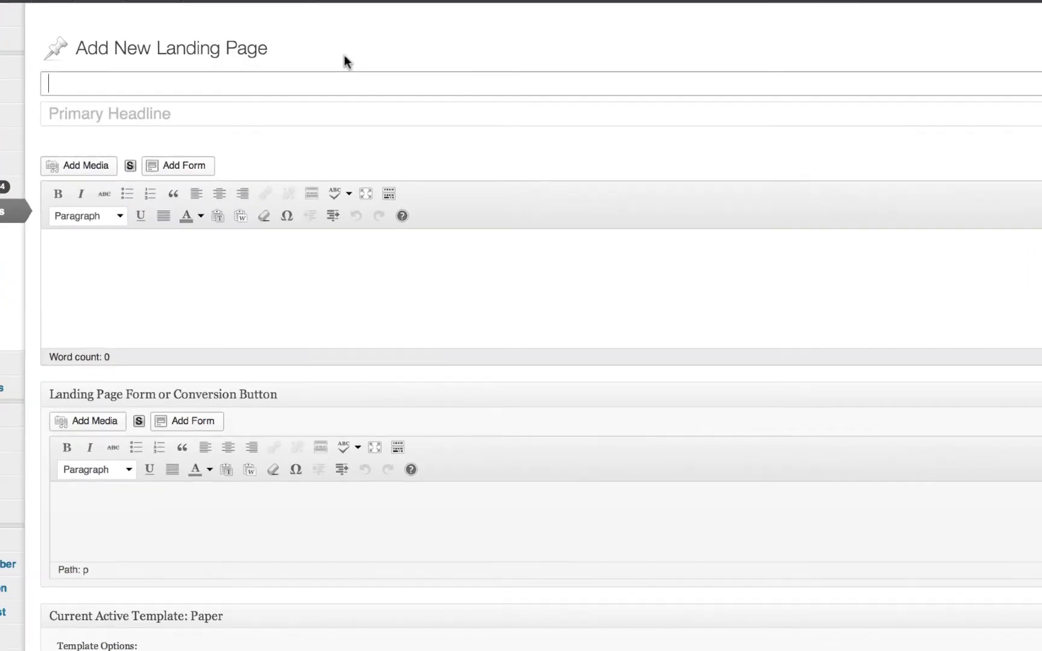
type("Paper Demo")
left_click(50, 242)
- Set the primary headline to 'Primary headline example' and type 'Content' as the body
left_click(271, 110)
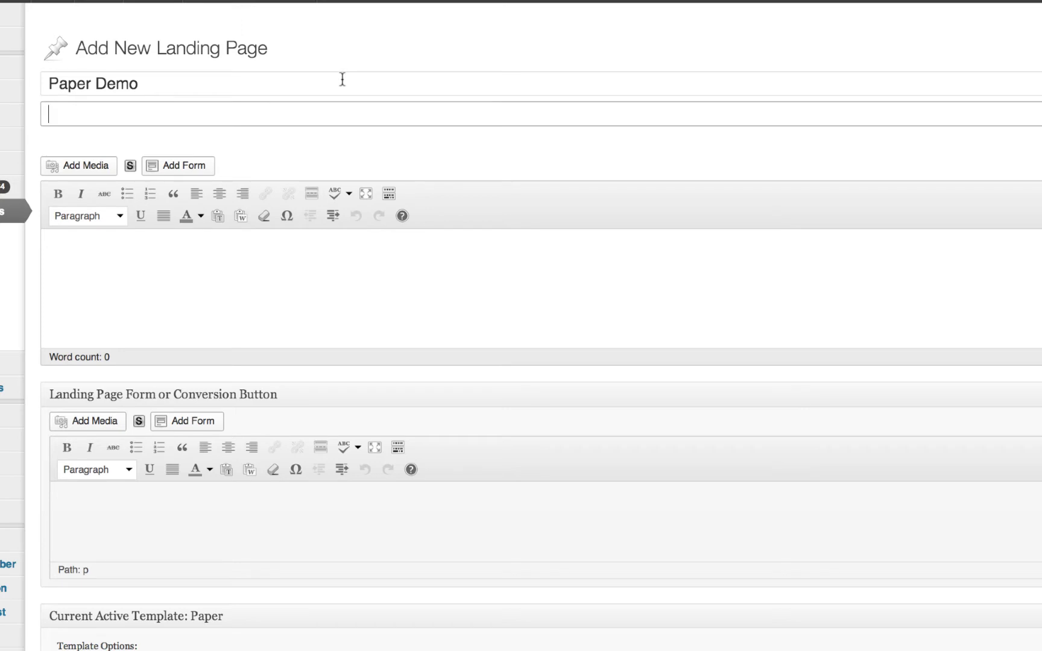
type("H")
key("BackSpace")
type("Pr")
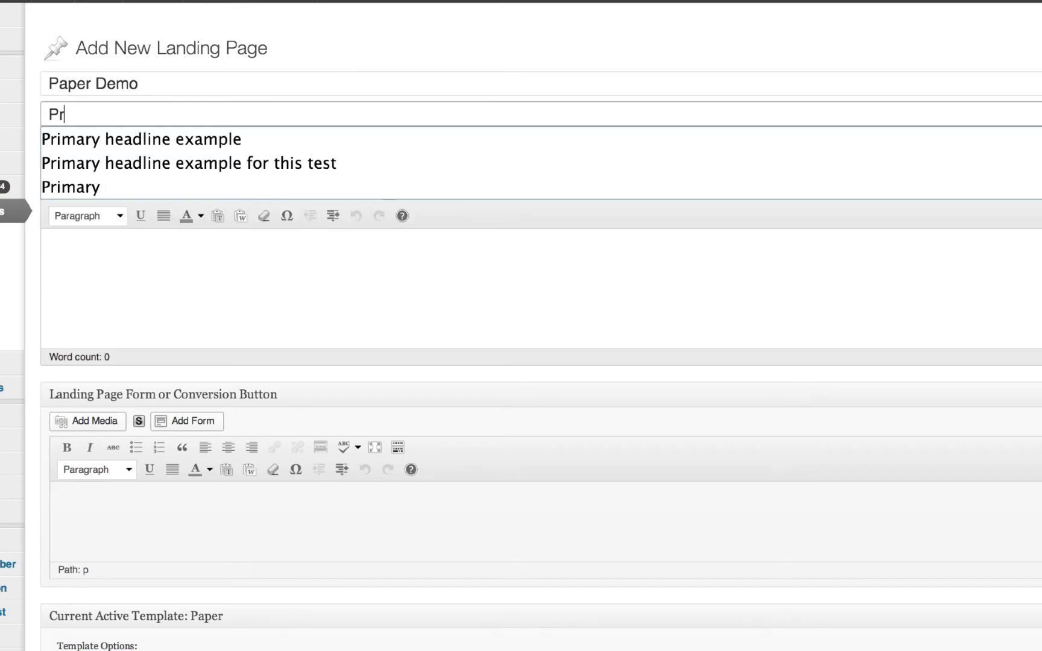
key("Down")
key("Return")
left_click(294, 279)
type("Content")
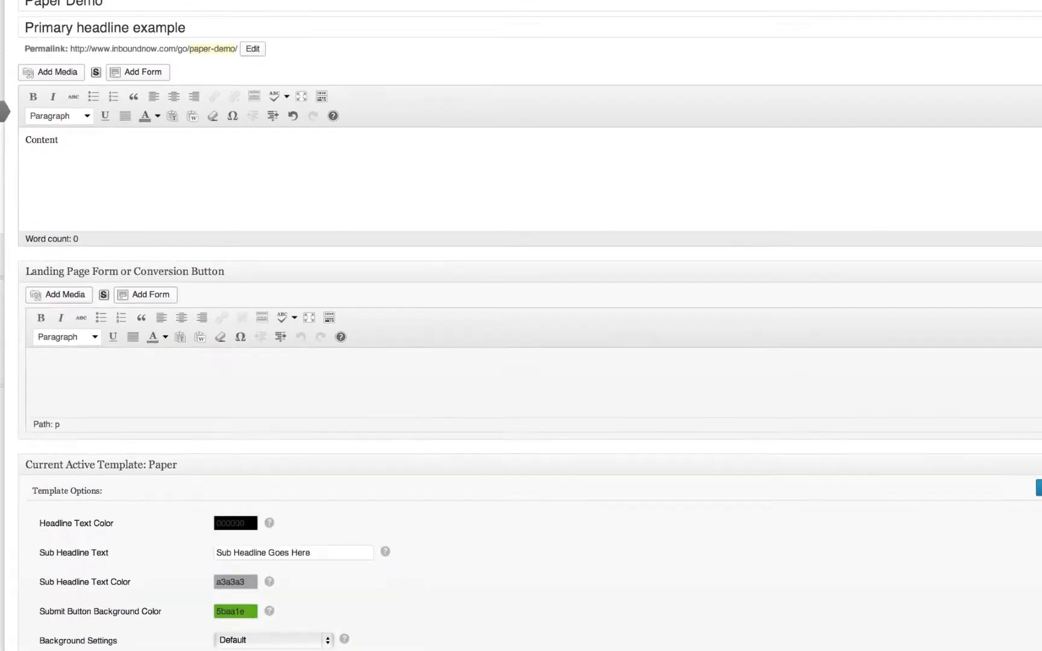
- Toggle the conversion area editor to Text and back to Visual, then enlarge it
left_click(1041, 428)
left_click(507, 332)
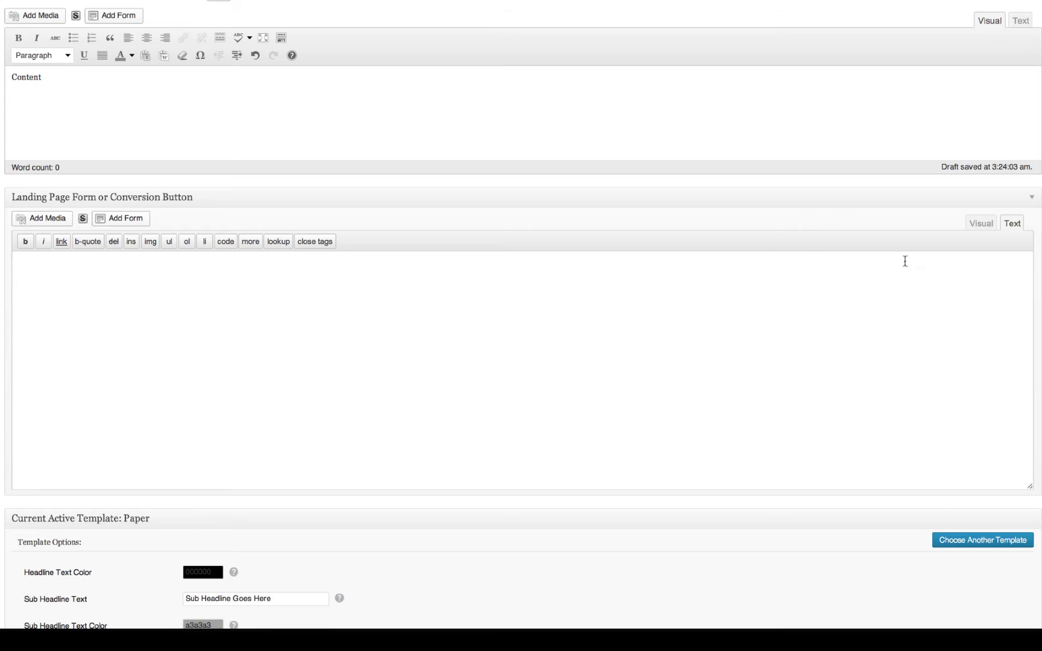
left_click(969, 226)
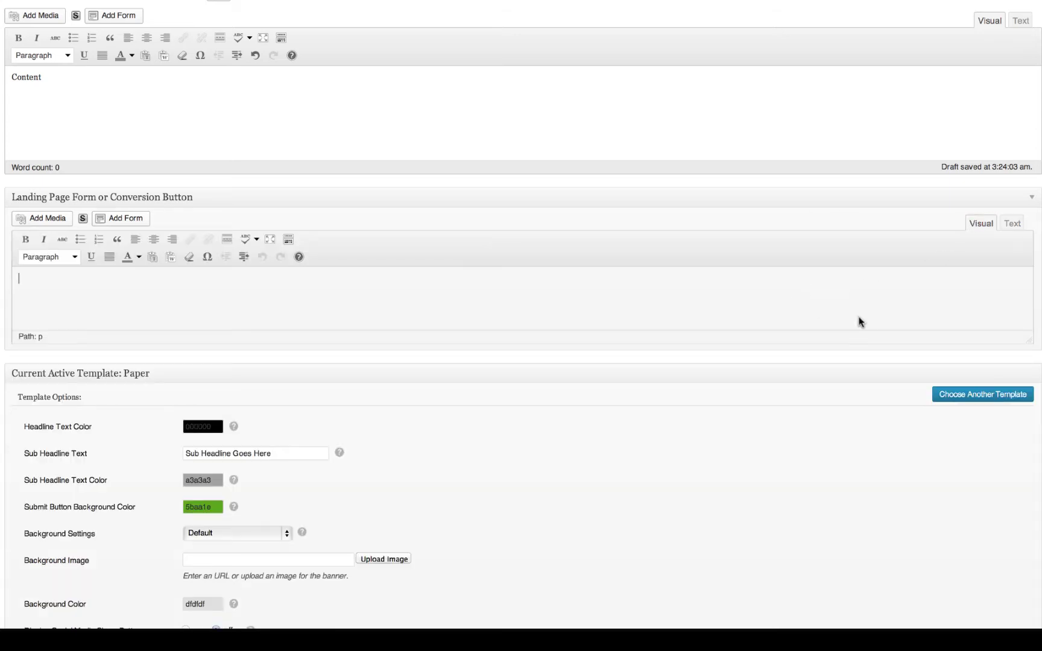
left_click_drag(1028, 335, 1012, 414)
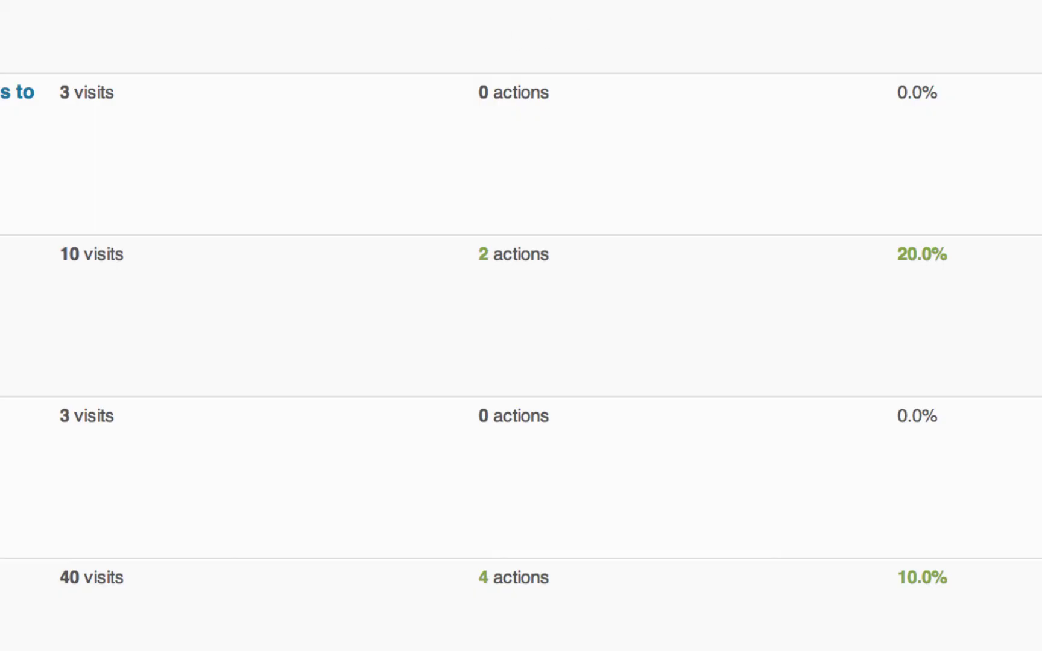
- Highlight the page stats: 10 visits, 2 actions and the 20.0% rate
left_click_drag(428, 272, 1000, 275)
left_click(977, 314)
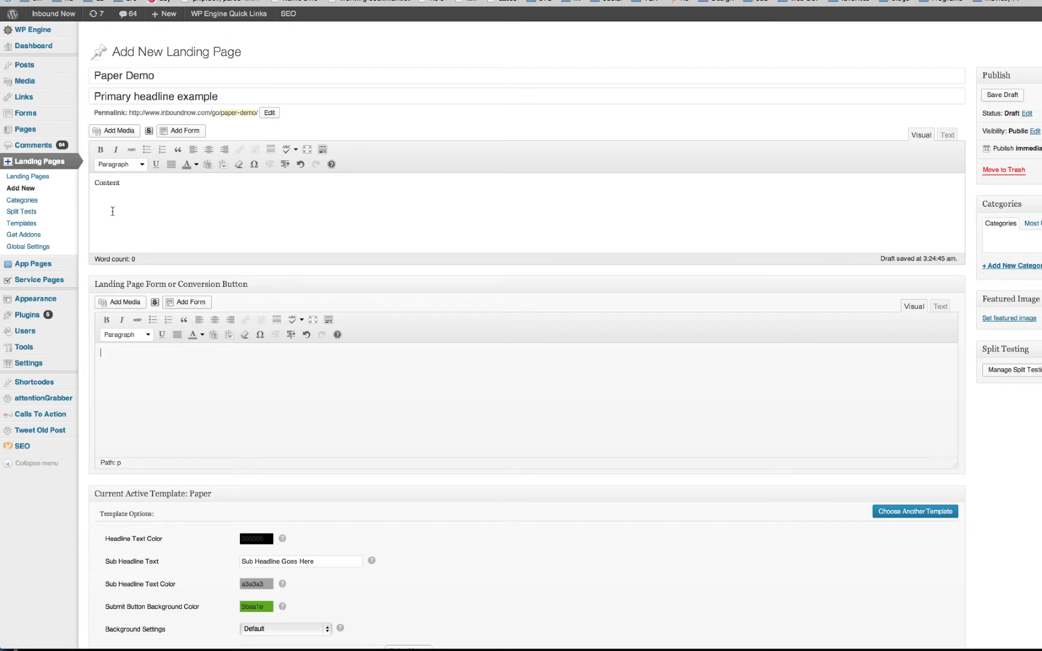
mouse_move(50, 121)
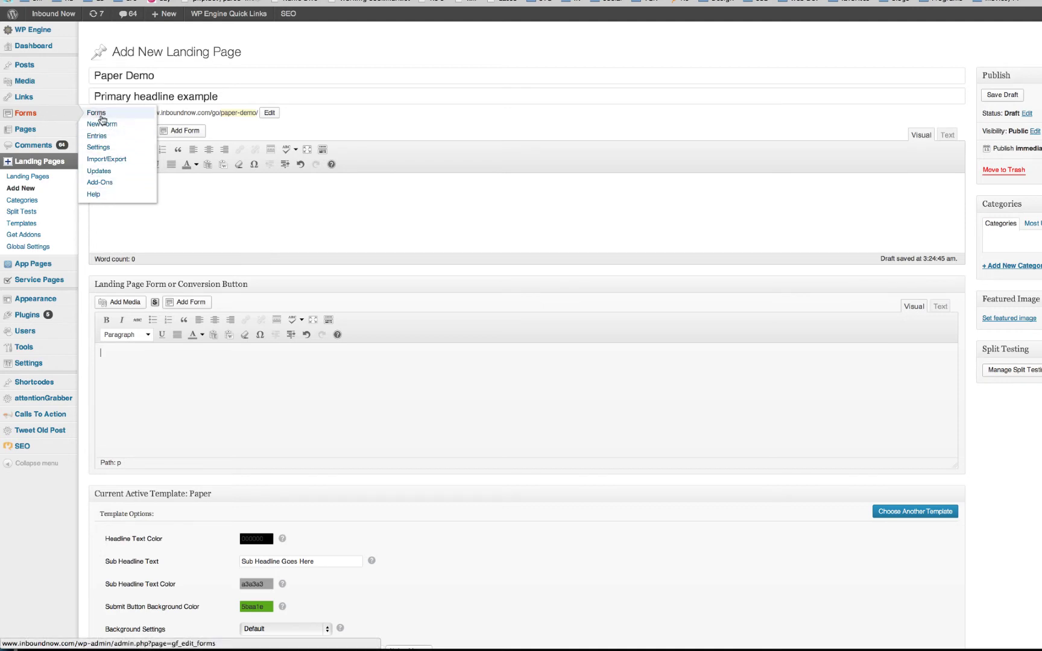
- Insert the '5 Critical Components' form shortcode with its title and description turned off
left_click(194, 308)
left_click(288, 102)
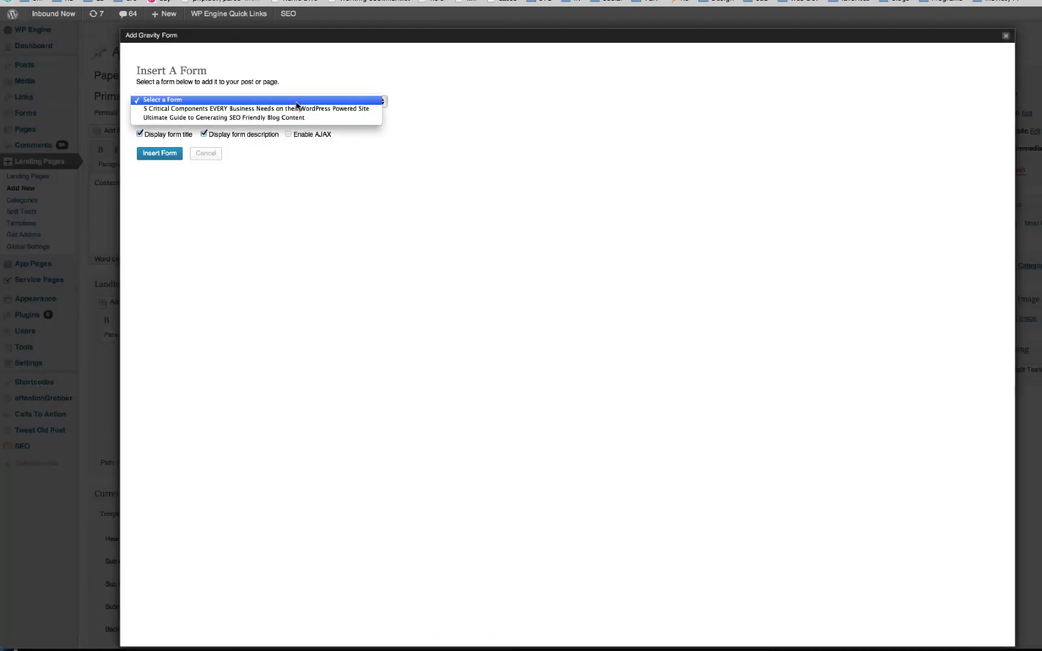
left_click(275, 118)
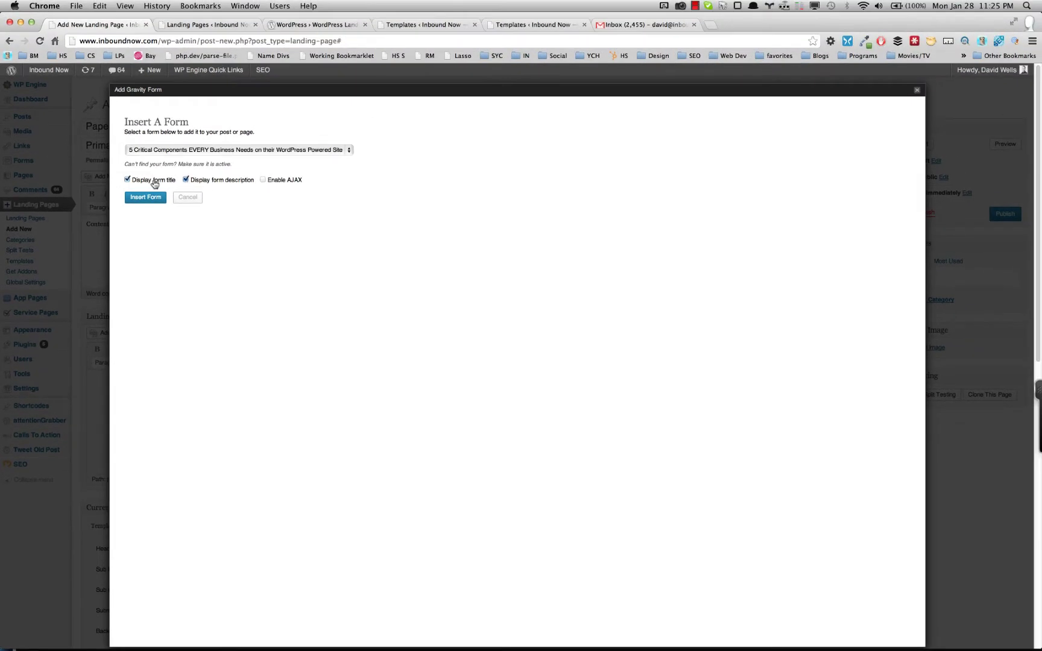
left_click(185, 181)
left_click(127, 180)
left_click(136, 198)
left_click_drag(115, 379, 565, 389)
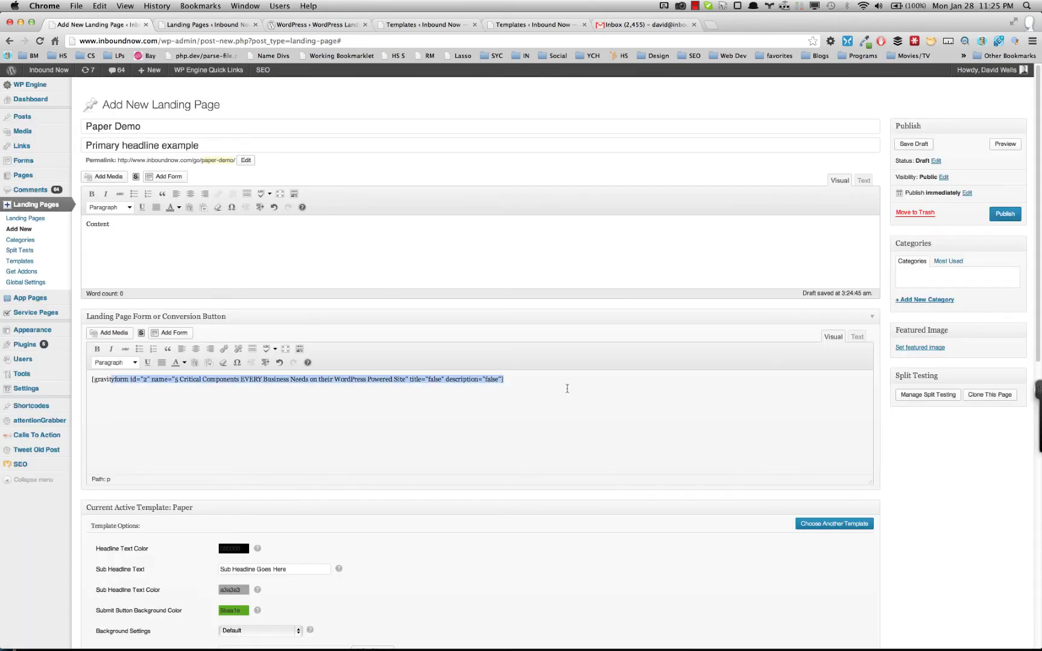
- Publish the landing page and open the live Paper Demo page
left_click(1006, 215)
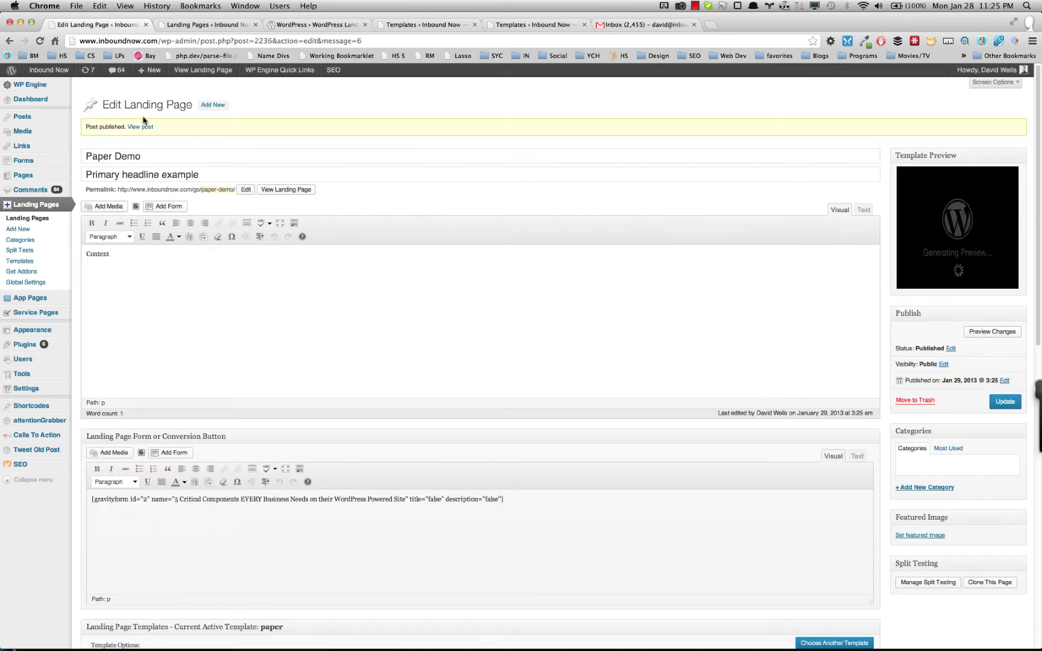
left_click(143, 129, "super")
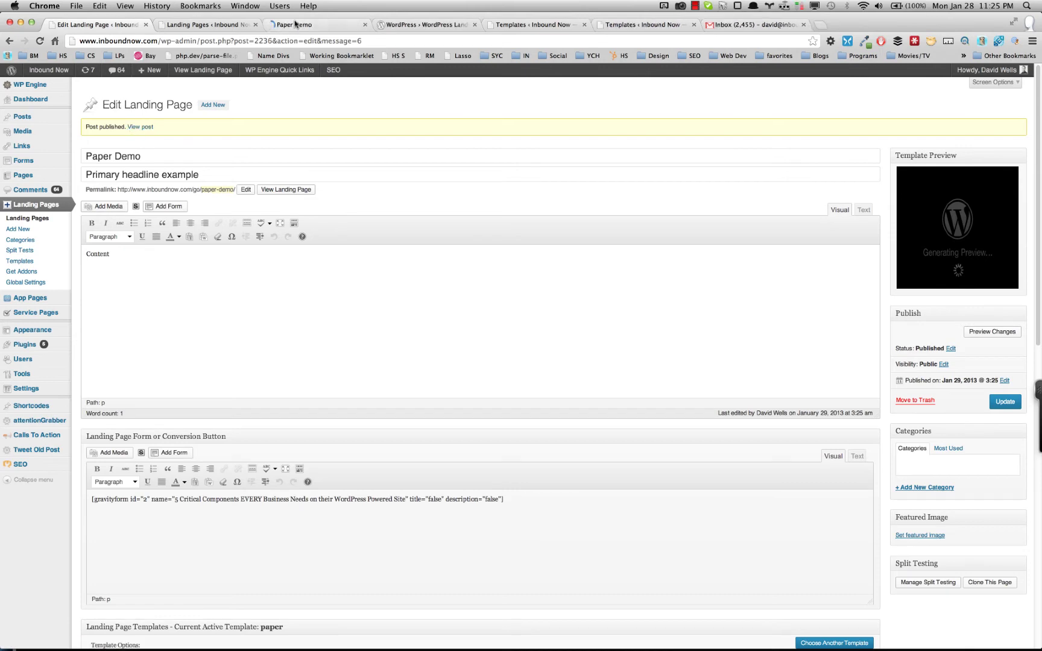
left_click(178, 25)
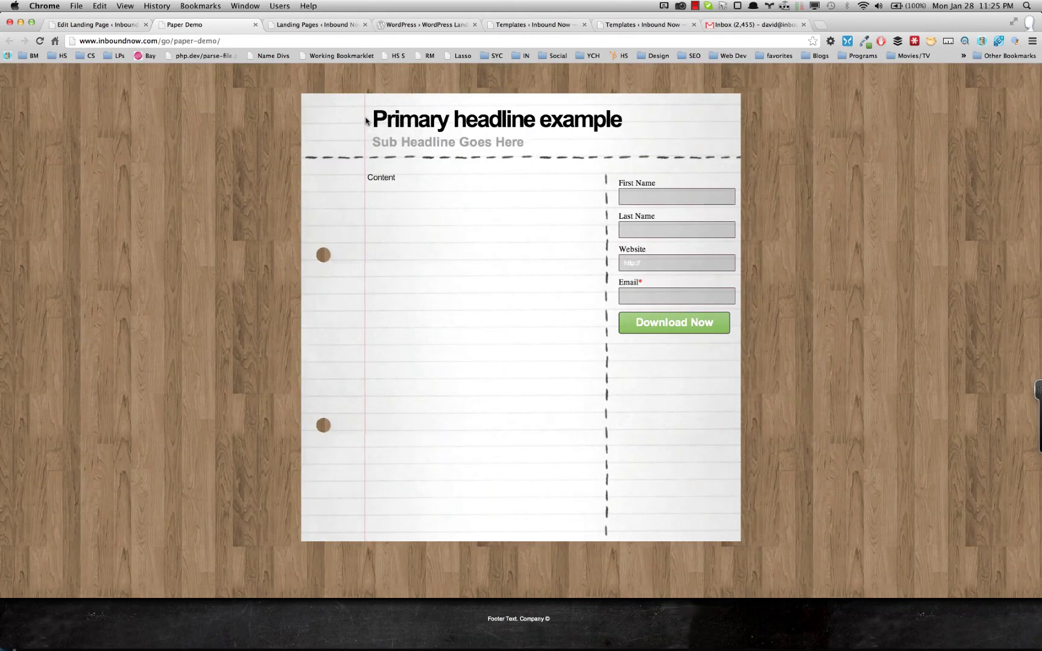
- Inspect the live headline, sub headline and the form's name, website and email fields
left_click_drag(370, 116, 637, 112)
left_click_drag(384, 144, 510, 150)
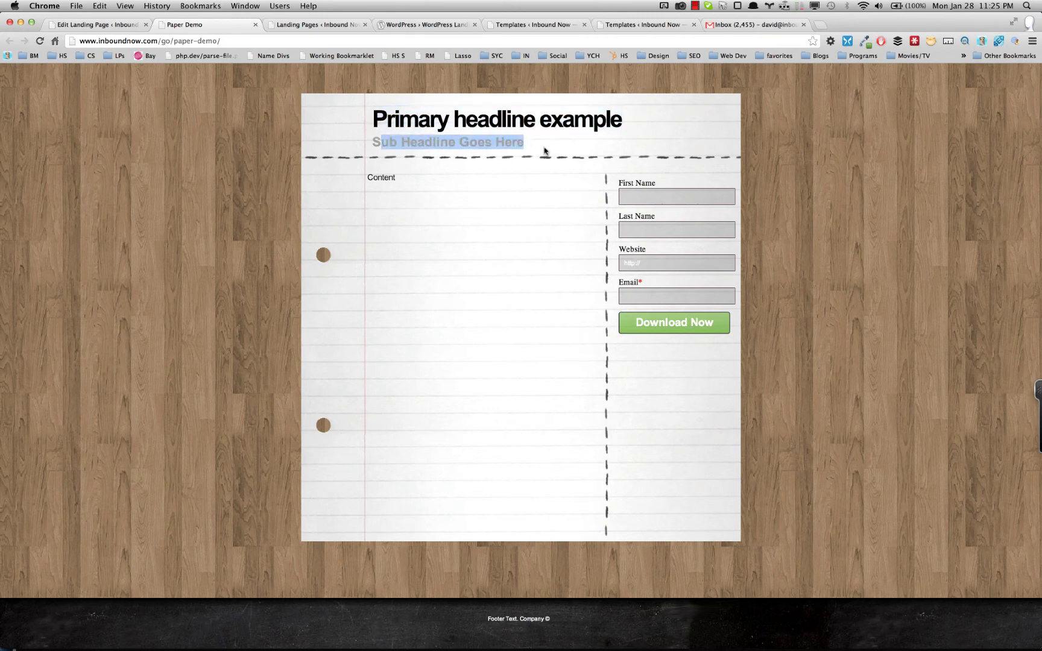
left_click_drag(378, 190, 414, 172)
left_click(414, 185)
left_click(627, 196)
left_click(643, 226)
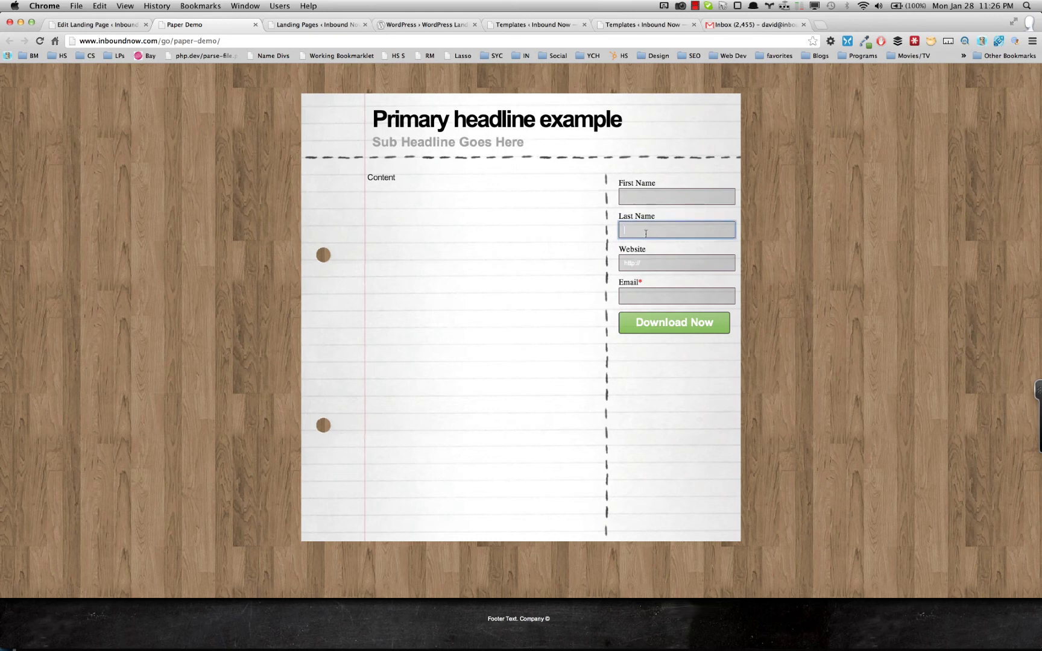
left_click(659, 264)
left_click(656, 295)
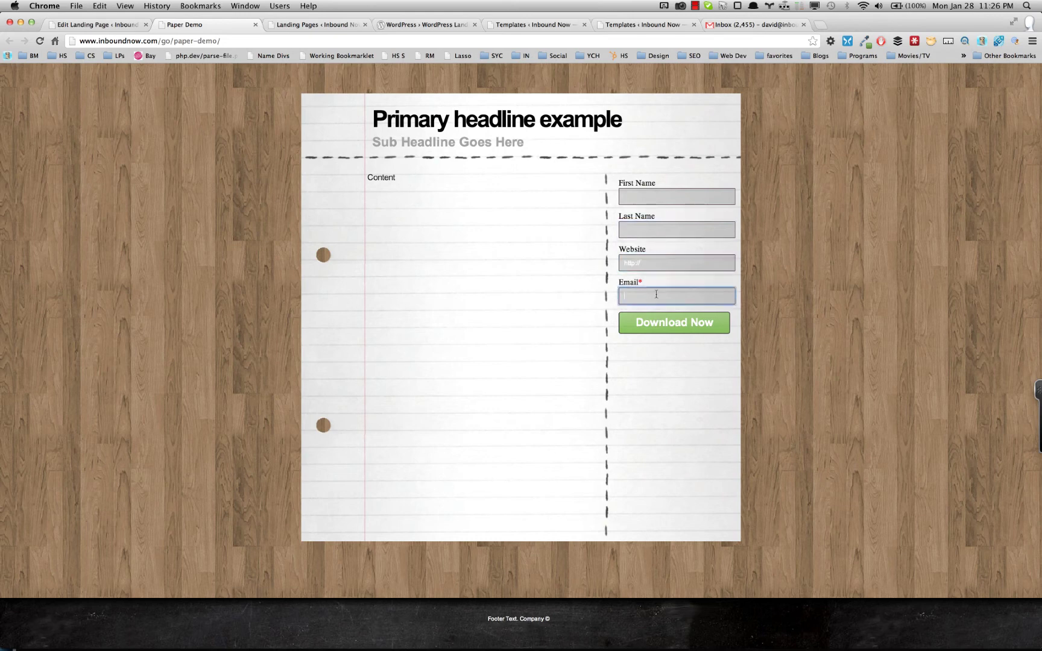
- Replace the gravityform shortcode in the conversion area with the word 'here'
left_click(97, 25)
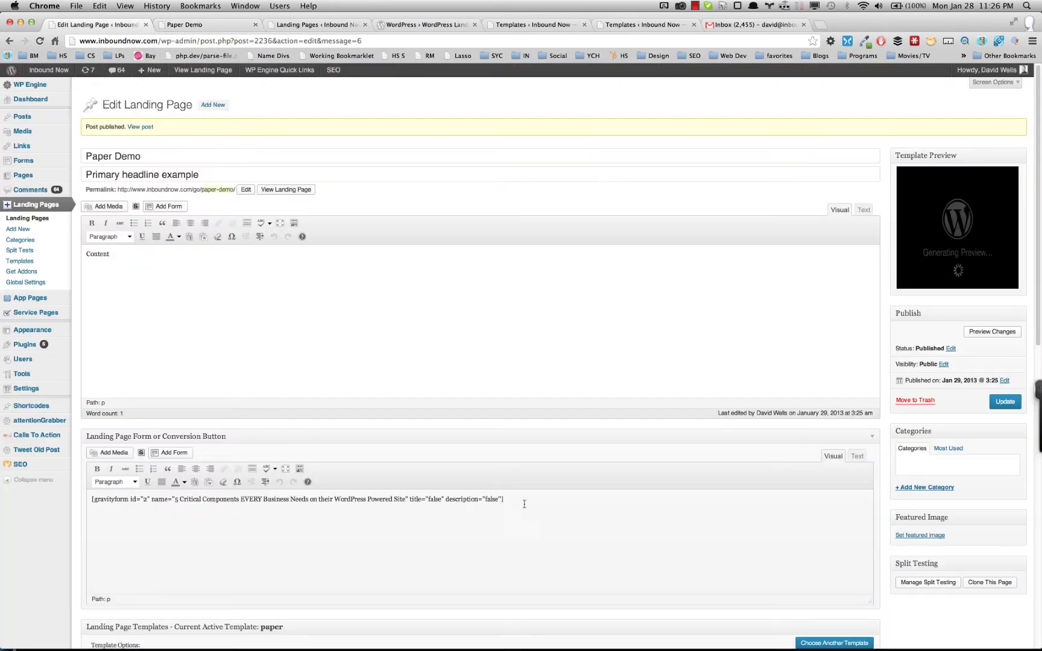
left_click_drag(525, 502, 81, 489)
scroll(84, 444, "down", 3)
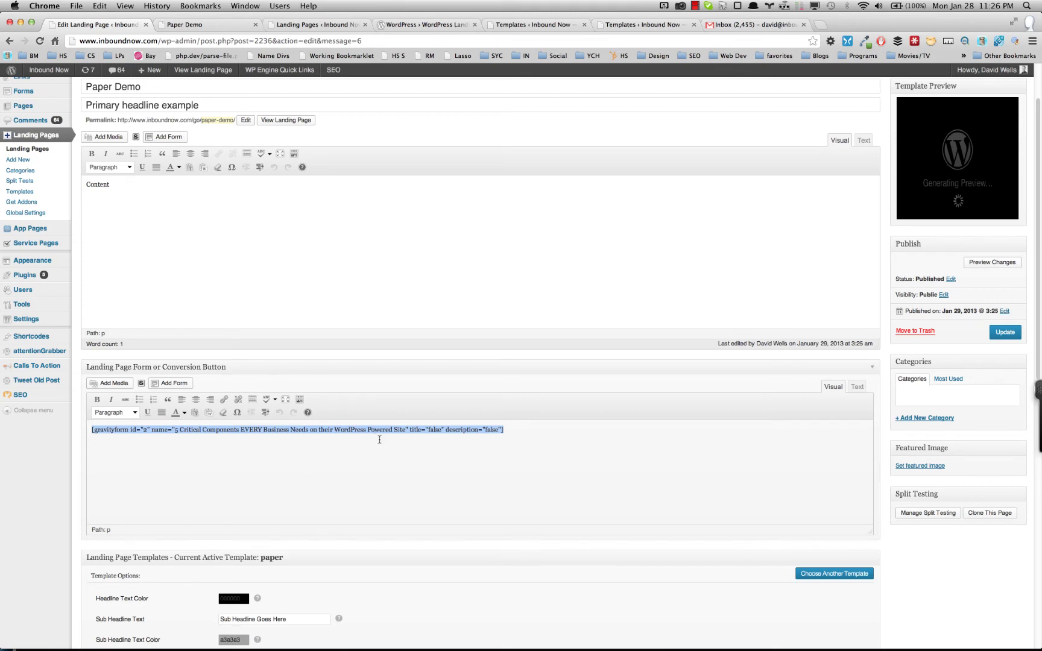
left_click(465, 458)
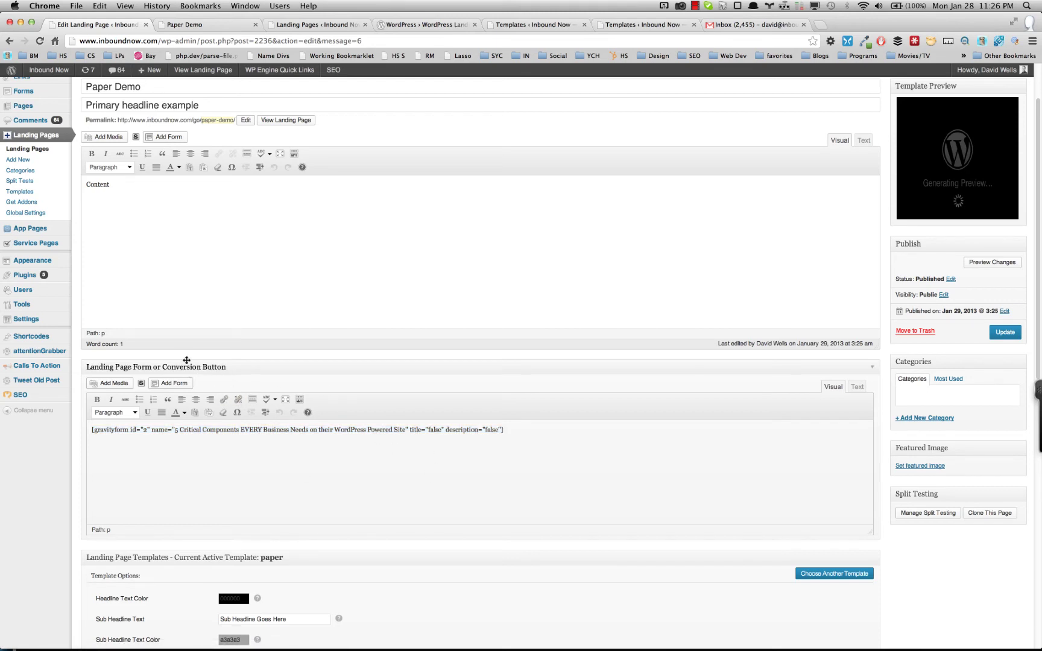
left_click_drag(527, 431, 77, 433)
left_click(77, 433)
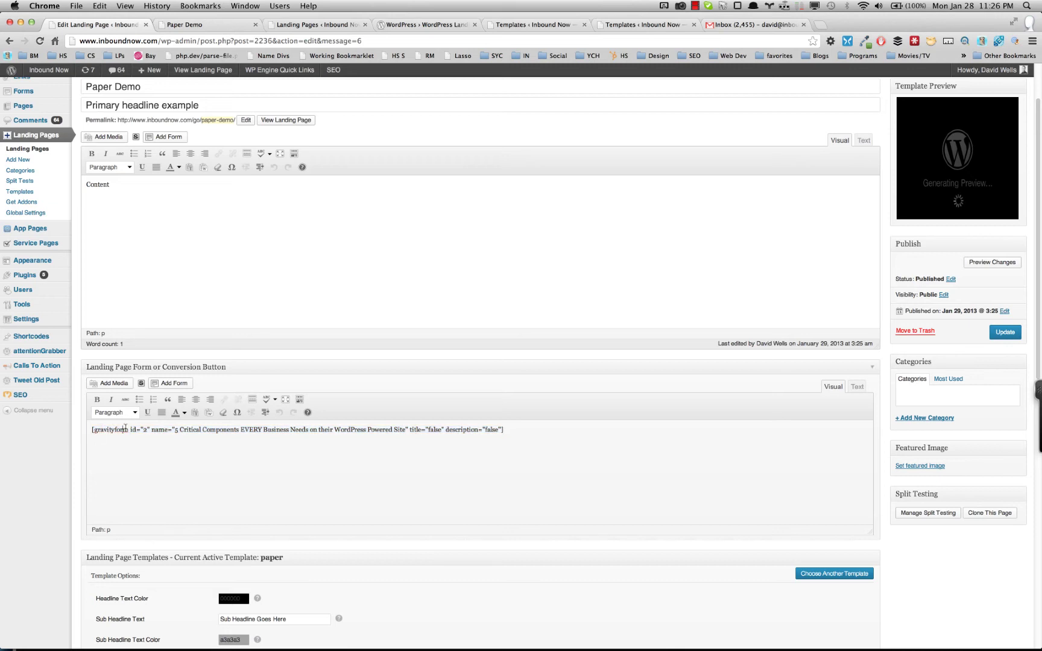
triple_click(127, 428)
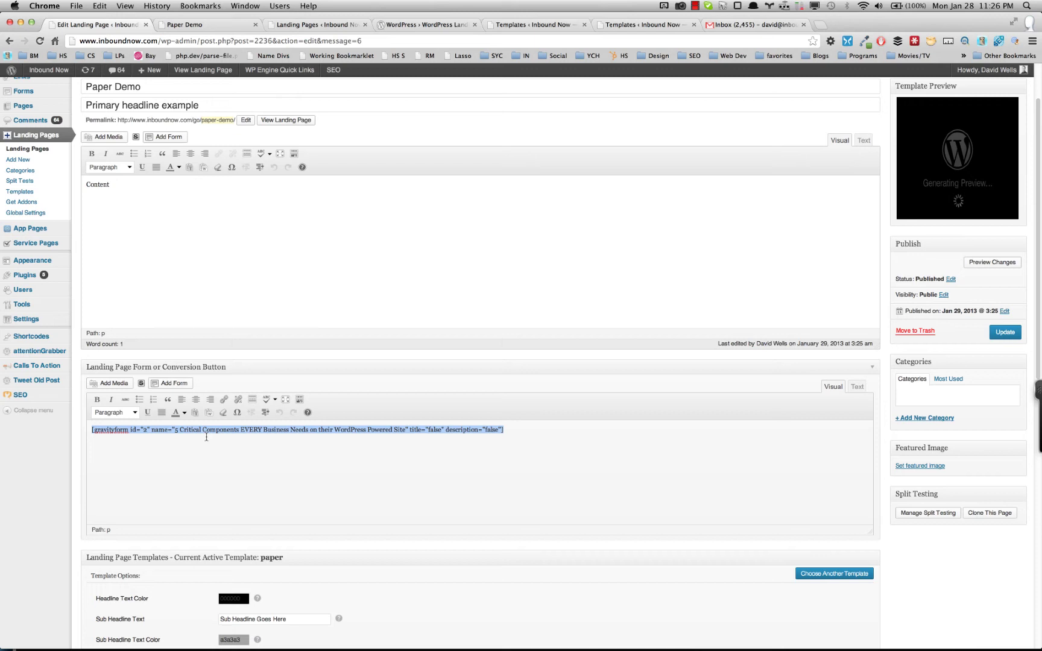
type("here")
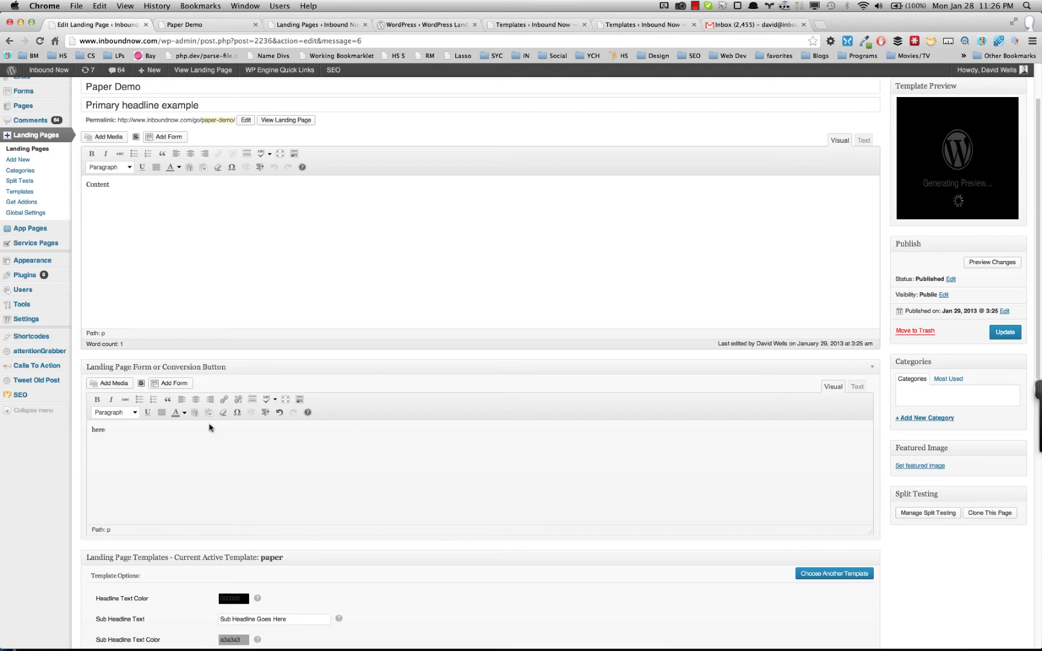
double_click(103, 430)
left_click(223, 400)
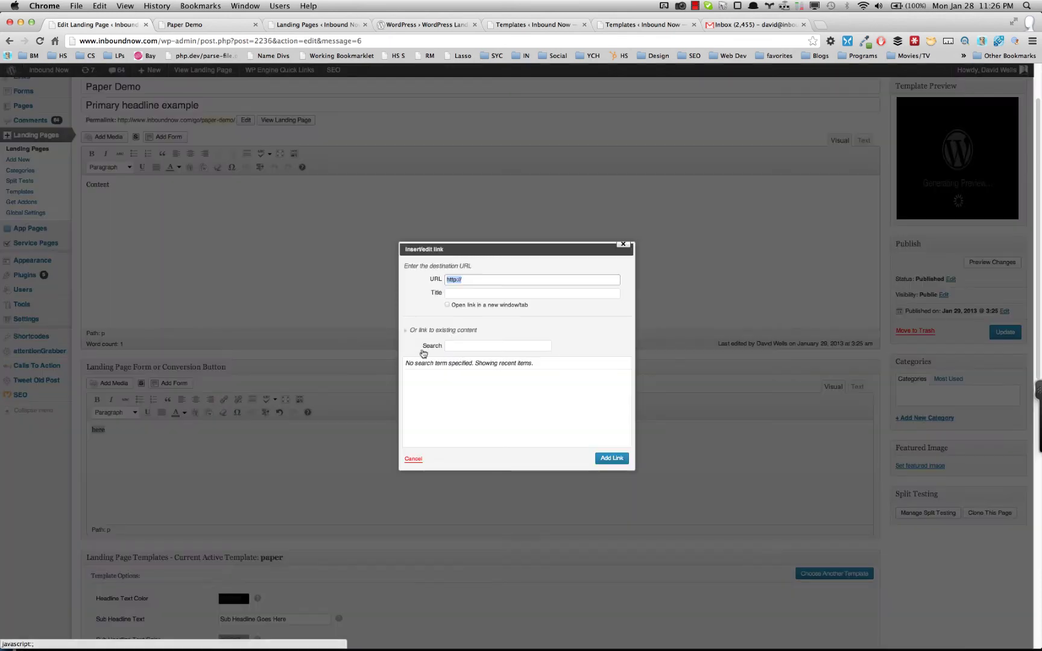
left_click(500, 278)
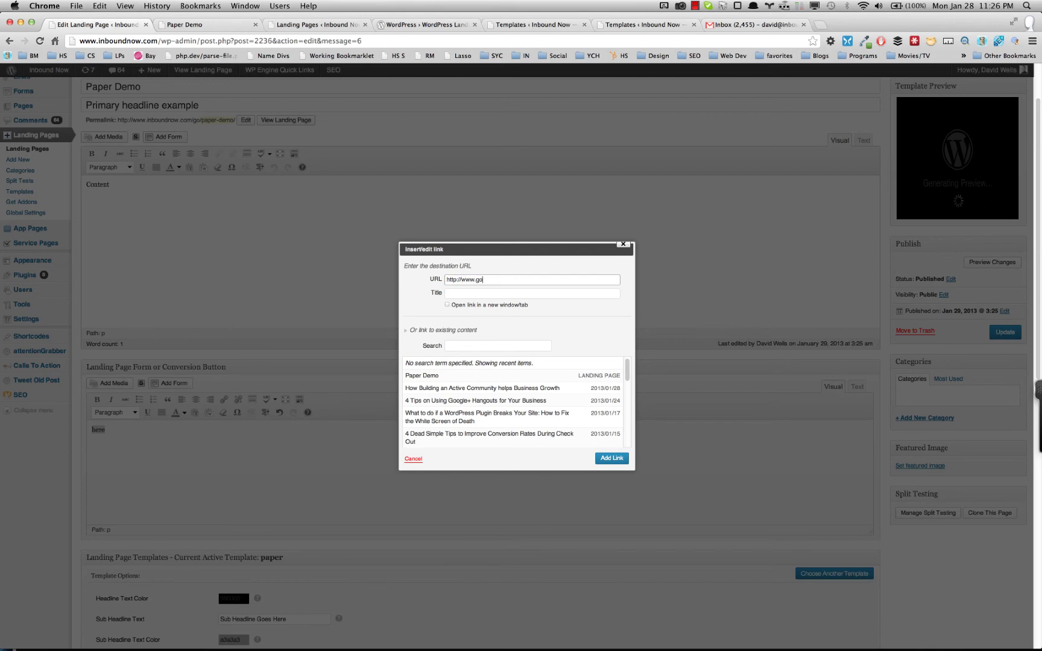
type("www.google.com")
left_click(607, 459)
left_click(997, 334)
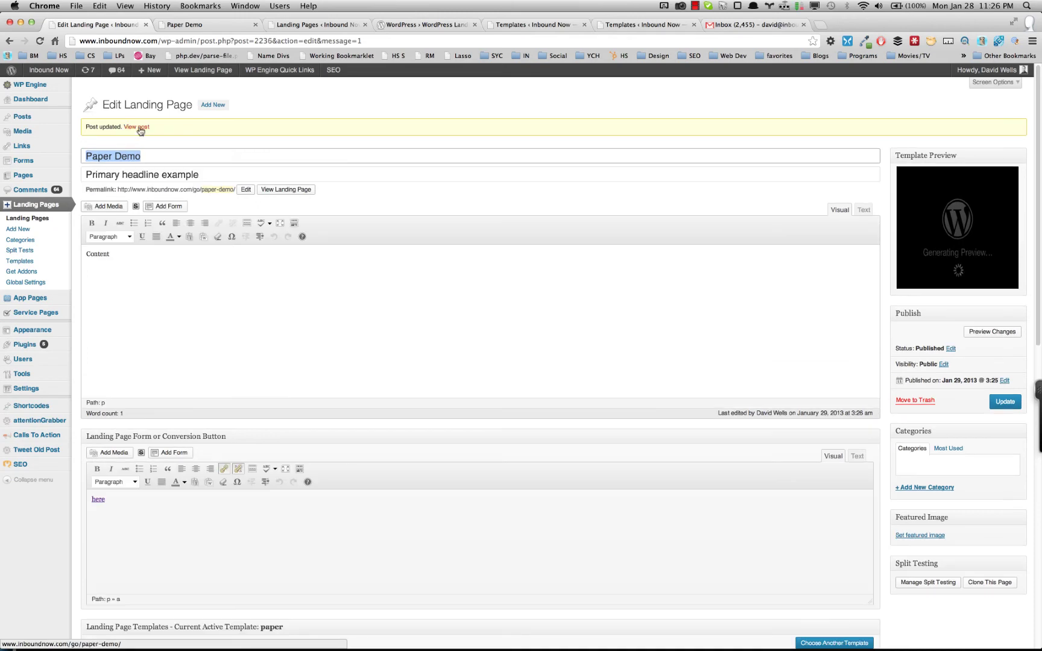
- Check the 'here' link on the live landing page
left_click(138, 127, "super")
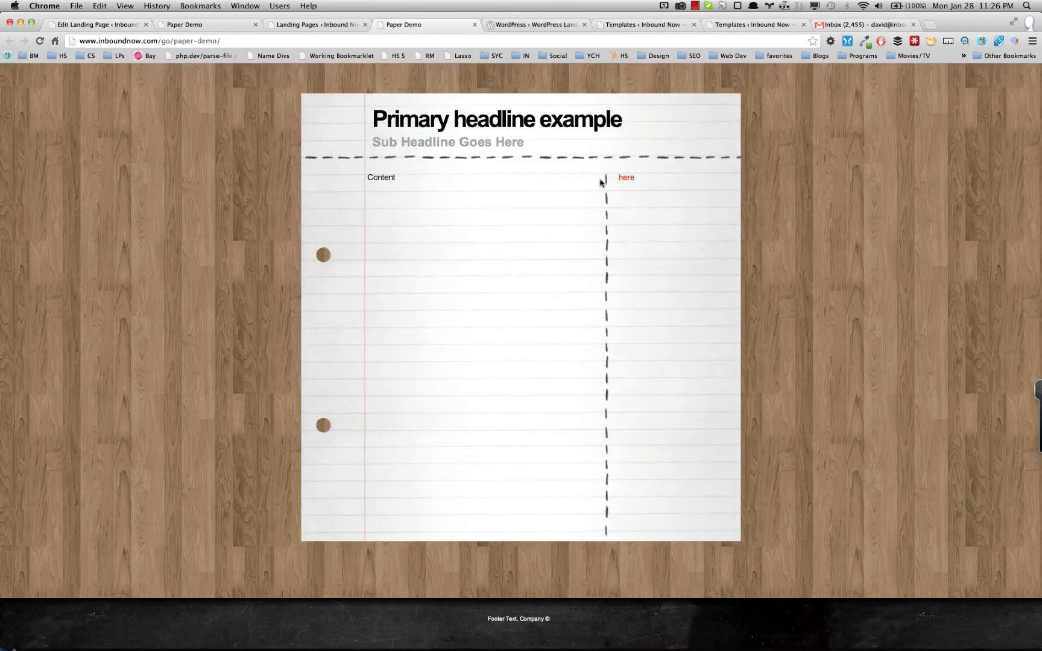
left_click_drag(612, 176, 670, 305)
left_click(548, 304)
- Delete the word 'here' from the conversion area in the editor
left_click(309, 27)
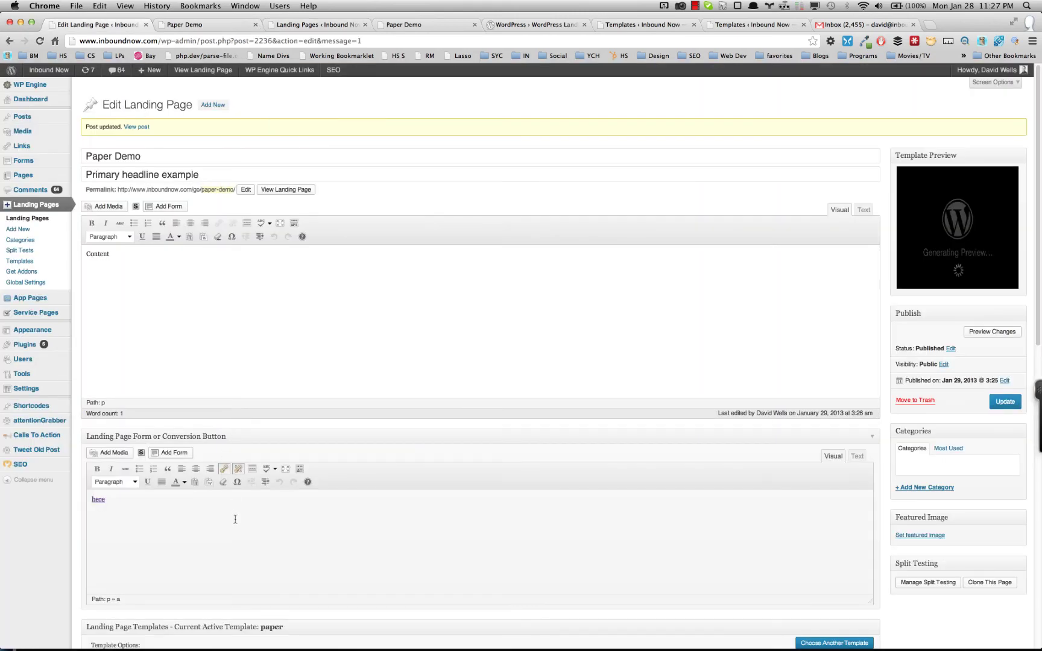
left_click_drag(171, 520, 56, 492)
key("BackSpace")
scroll(196, 509, "down", 2)
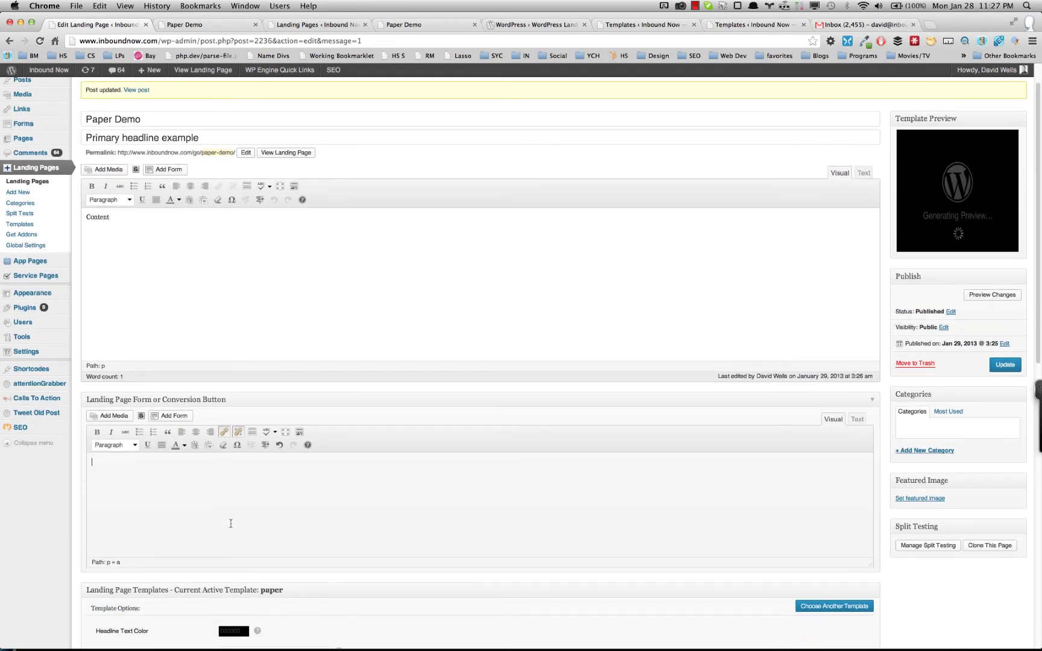
scroll(229, 523, "down", 2)
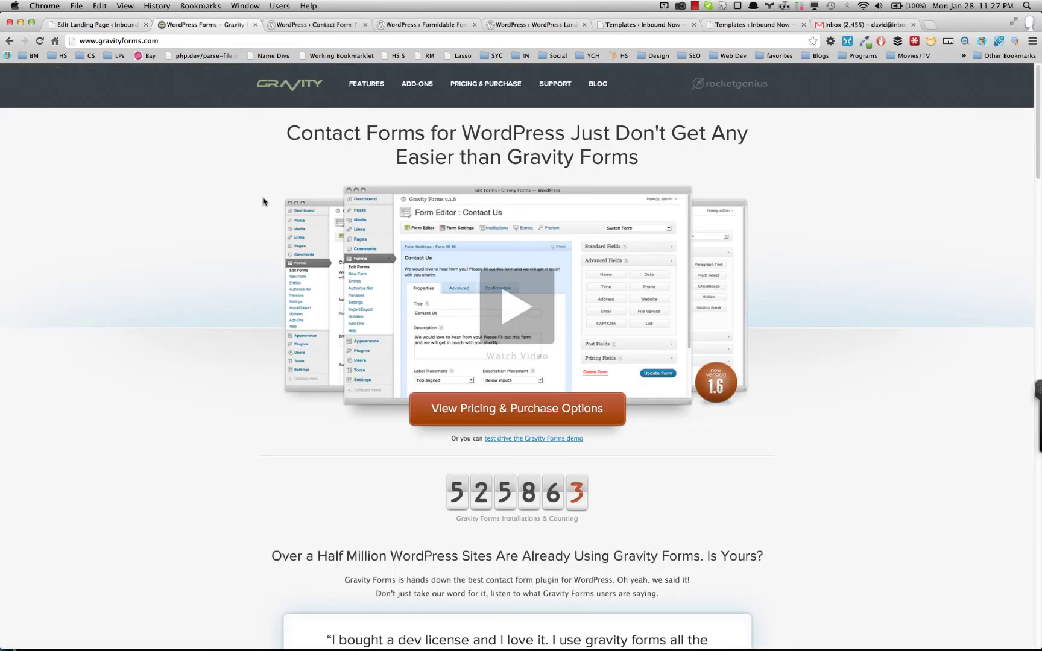
- Review the Contact Form 7 and Formidable Forms plugin pages, then select the editor's link code
left_click(322, 29)
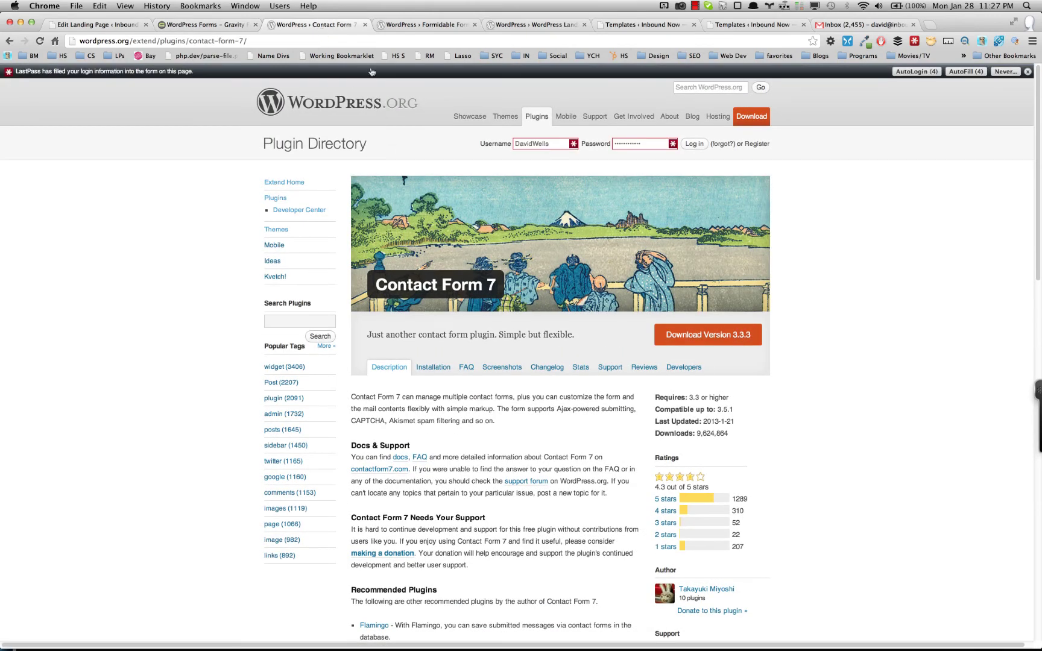
left_click(425, 29)
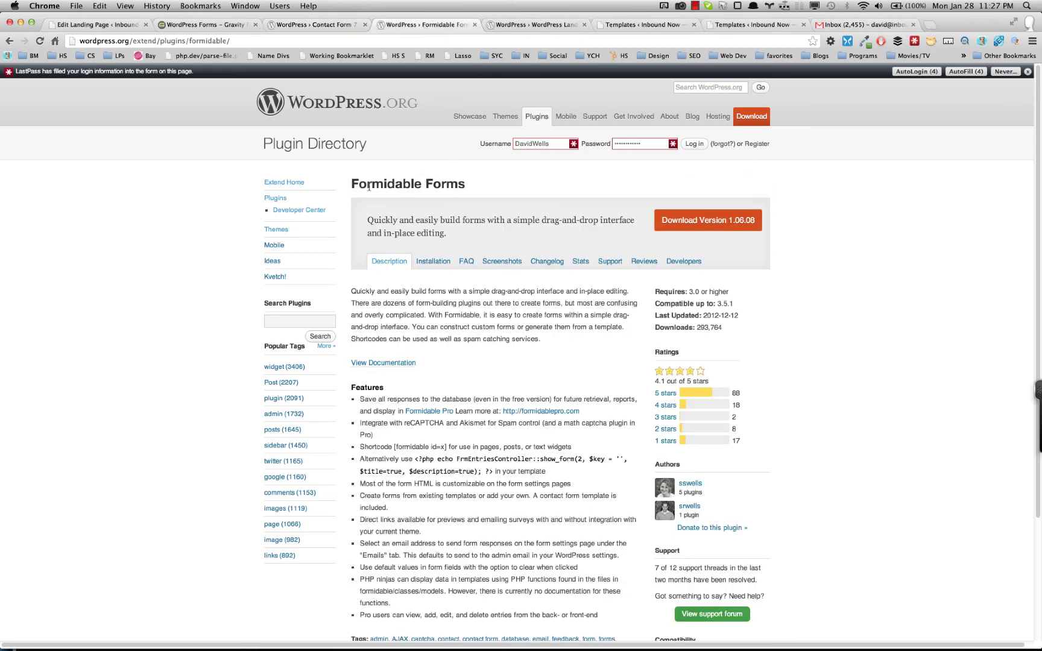
left_click_drag(368, 184, 500, 186)
left_click(478, 324)
left_click_drag(387, 292, 494, 348)
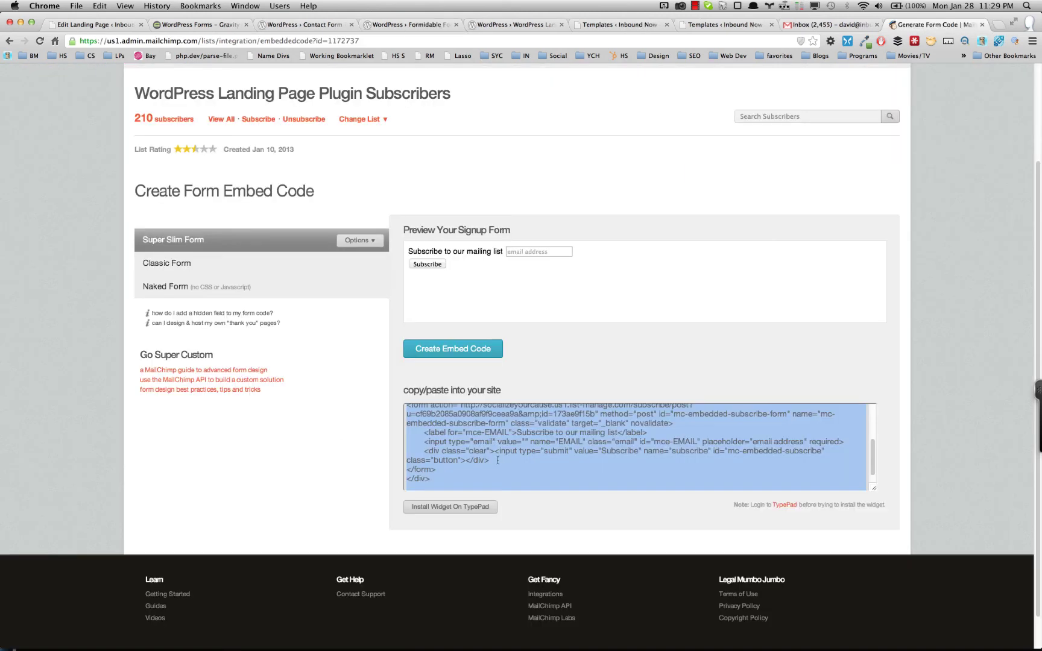
scroll(498, 460, "up", 10)
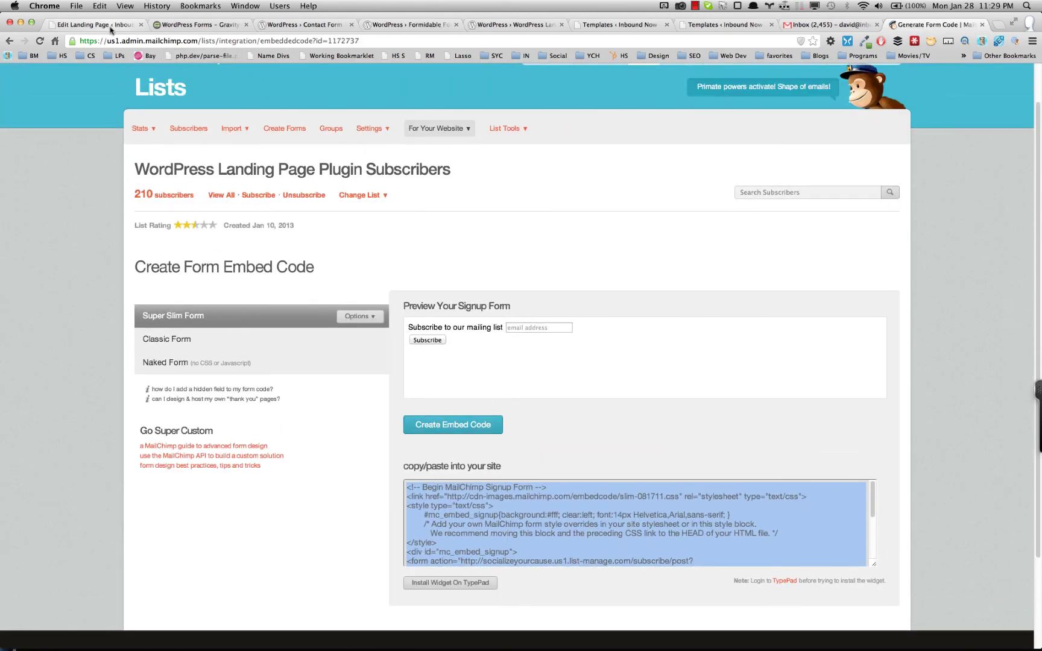
key("super+1")
left_click_drag(217, 422, 119, 416)
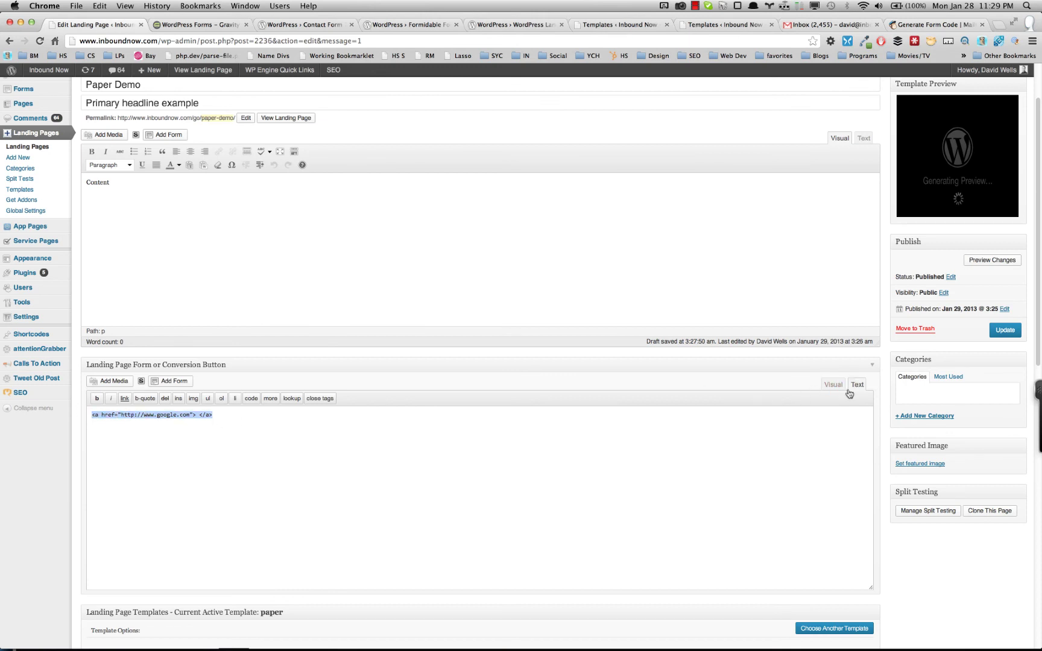
- Paste the MailChimp embed code over the link markup and check its form tags
left_click(361, 436)
key("super+a")
key("super+v")
left_click_drag(212, 553, 83, 410)
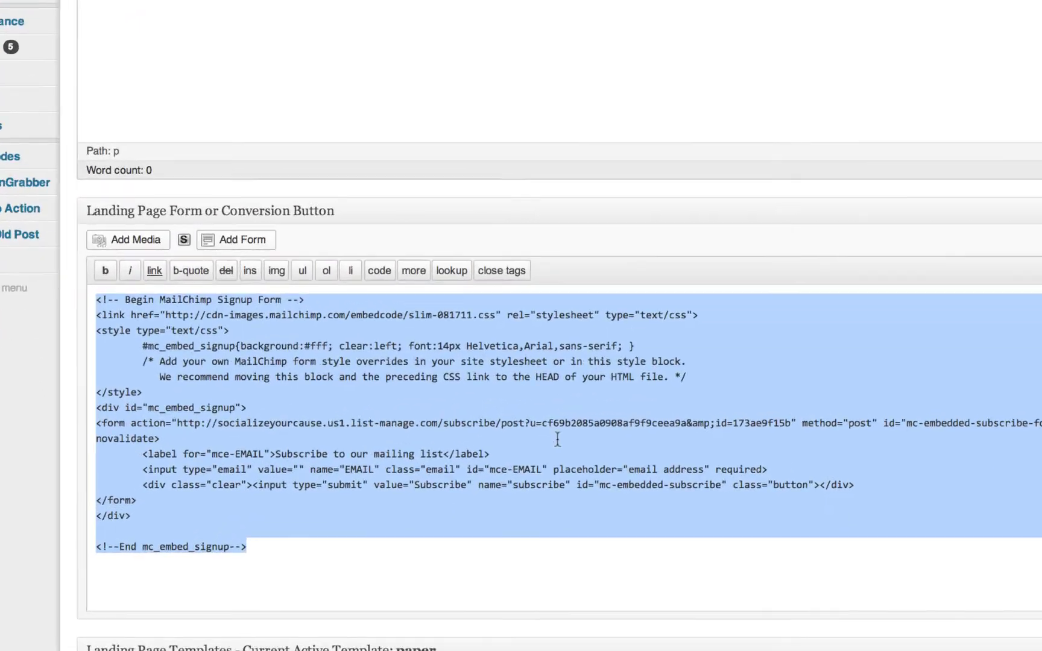
left_click(335, 528)
left_click_drag(398, 554, 98, 268)
left_click(234, 367)
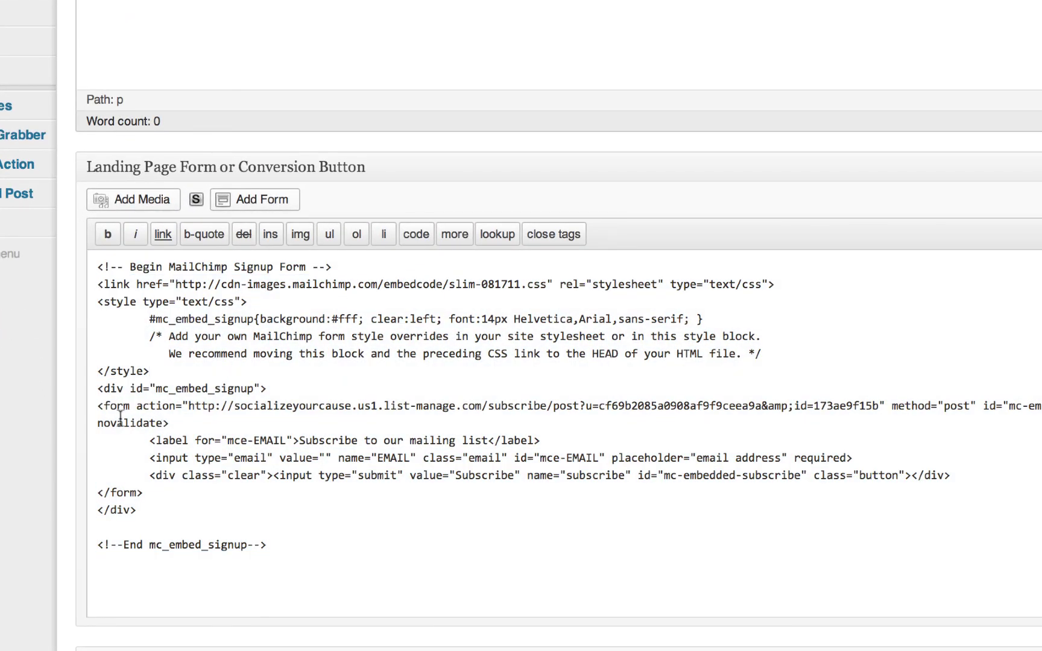
left_click_drag(98, 405, 130, 405)
left_click_drag(143, 493, 71, 494)
left_click(352, 496)
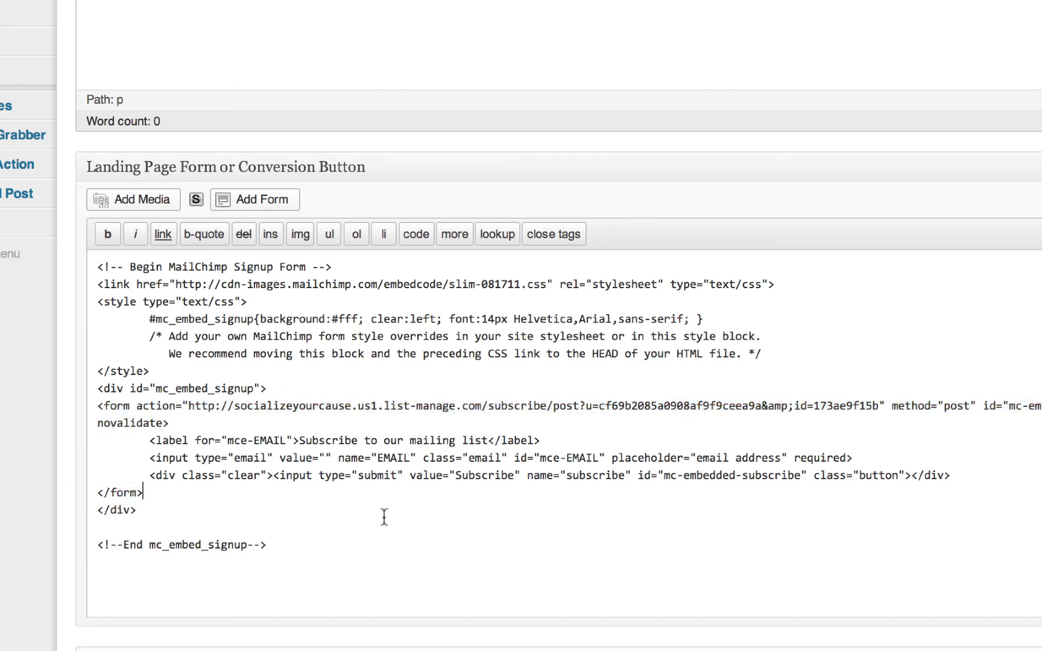